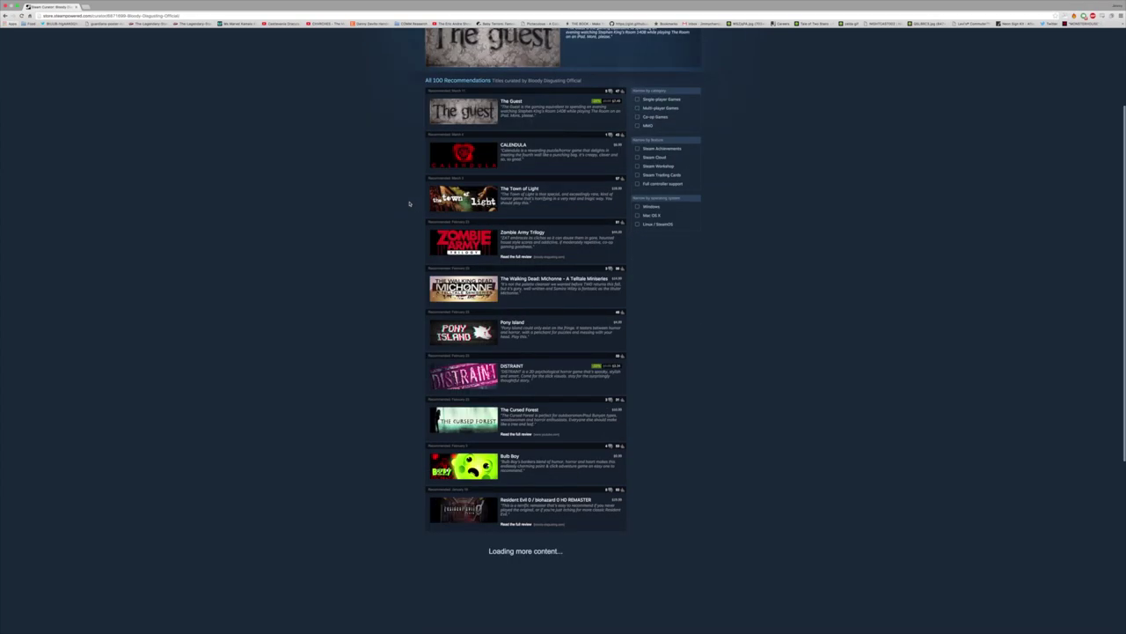
pyautogui.scroll(-1, 410, 203)
pyautogui.scroll(-4, 409, 203)
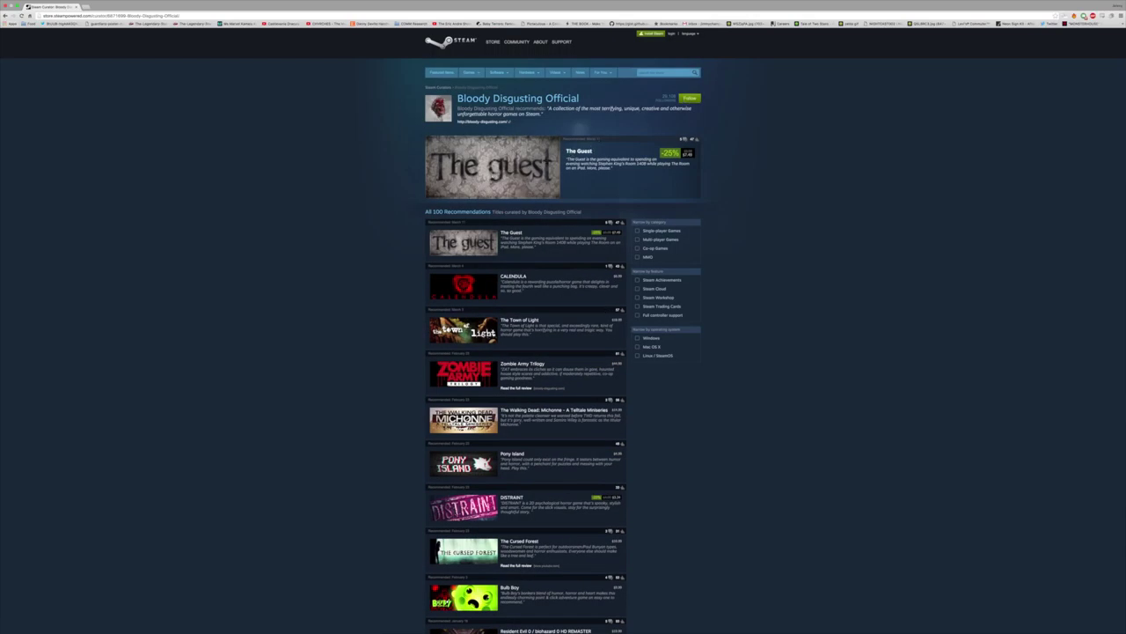
pyautogui.scroll(-3, 528, 352)
pyautogui.scroll(-1, 528, 352)
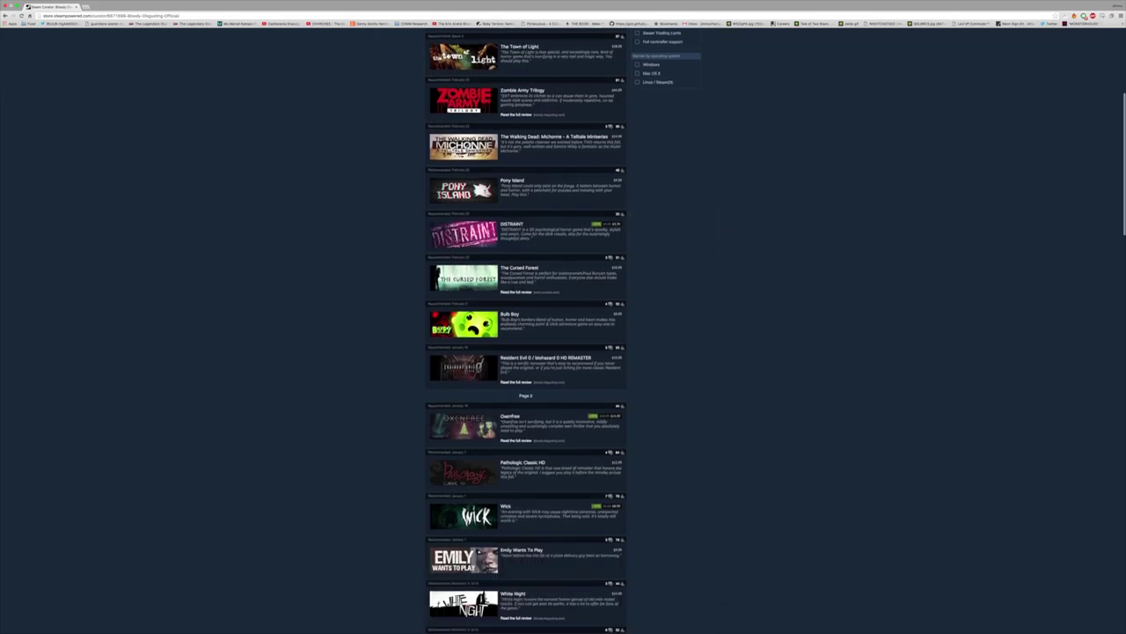
pyautogui.scroll(-2, 511, 284)
pyautogui.scroll(-1, 510, 283)
pyautogui.scroll(-2, 511, 283)
pyautogui.scroll(-1, 510, 283)
pyautogui.scroll(-1, 510, 283)
pyautogui.scroll(-5, 510, 284)
pyautogui.scroll(-4, 510, 283)
pyautogui.scroll(-2, 510, 283)
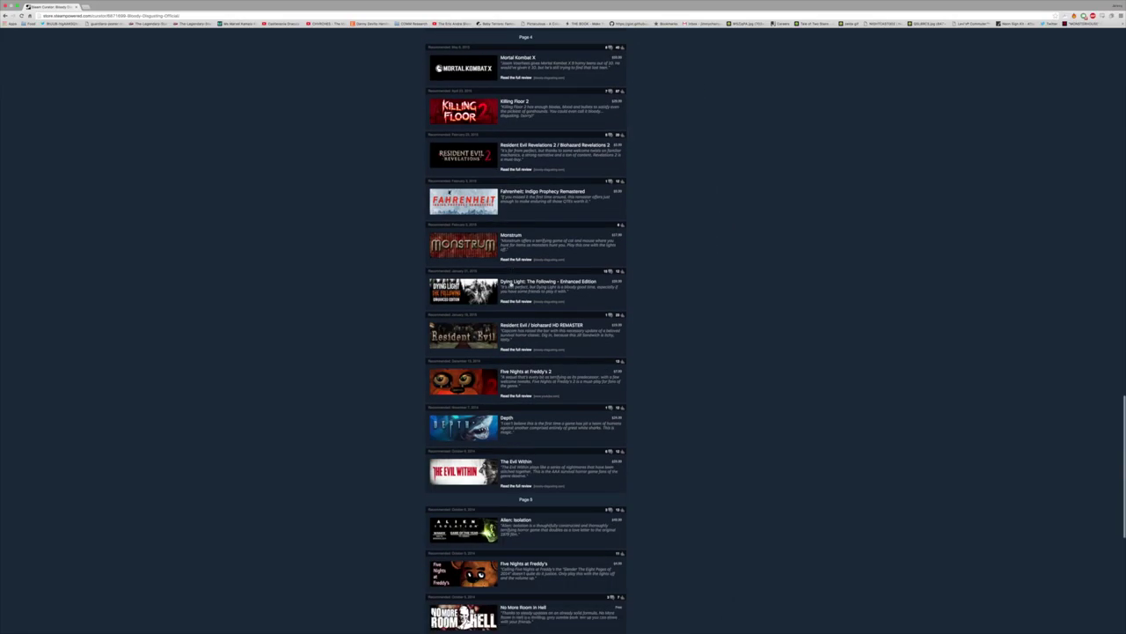
pyautogui.scroll(-1, 509, 285)
pyautogui.scroll(-3, 509, 285)
pyautogui.scroll(-5, 493, 352)
pyautogui.scroll(-1, 454, 513)
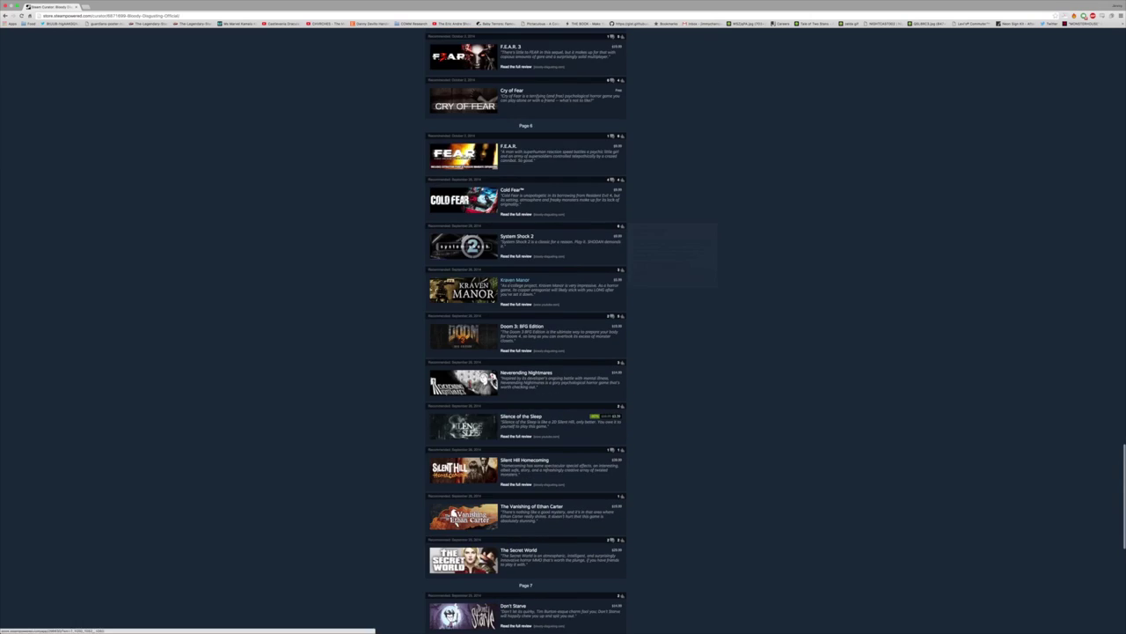
pyautogui.scroll(-5, 475, 422)
pyautogui.scroll(-3, 508, 285)
pyautogui.scroll(-5, 509, 284)
pyautogui.scroll(-3, 509, 284)
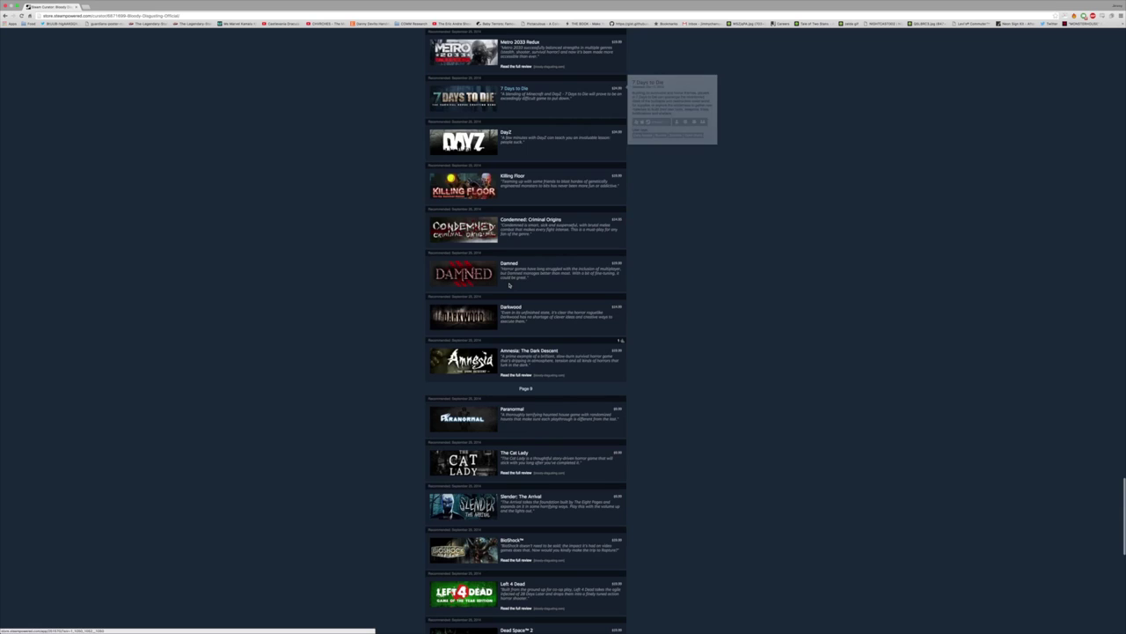
pyautogui.scroll(-4, 509, 284)
pyautogui.scroll(-5, 508, 284)
pyautogui.scroll(-1, 510, 287)
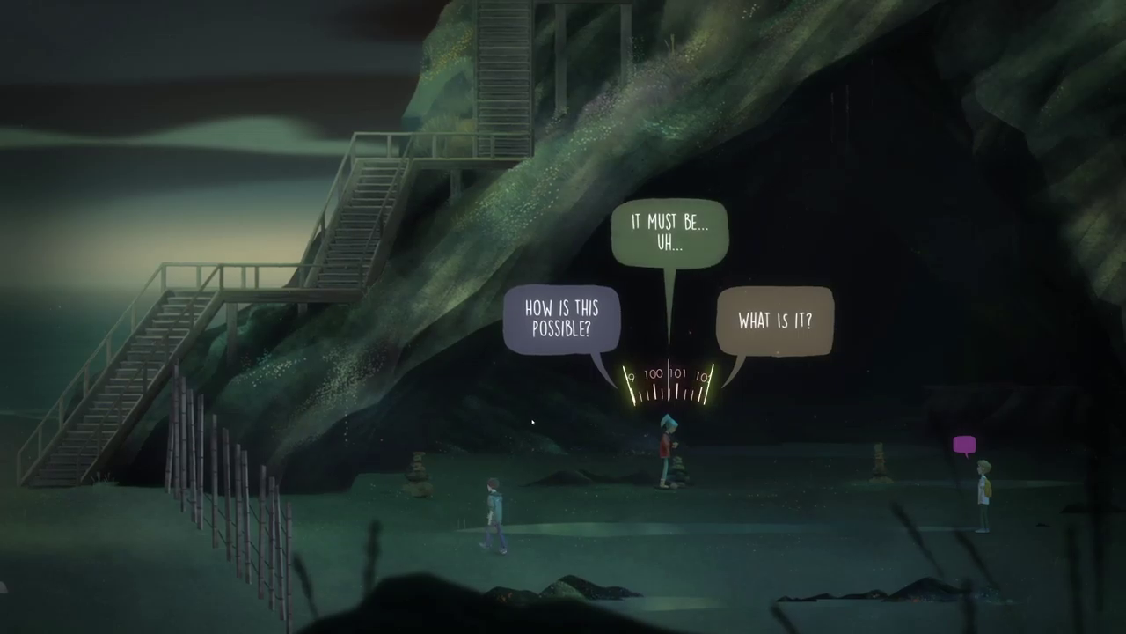
pyautogui.press('a')
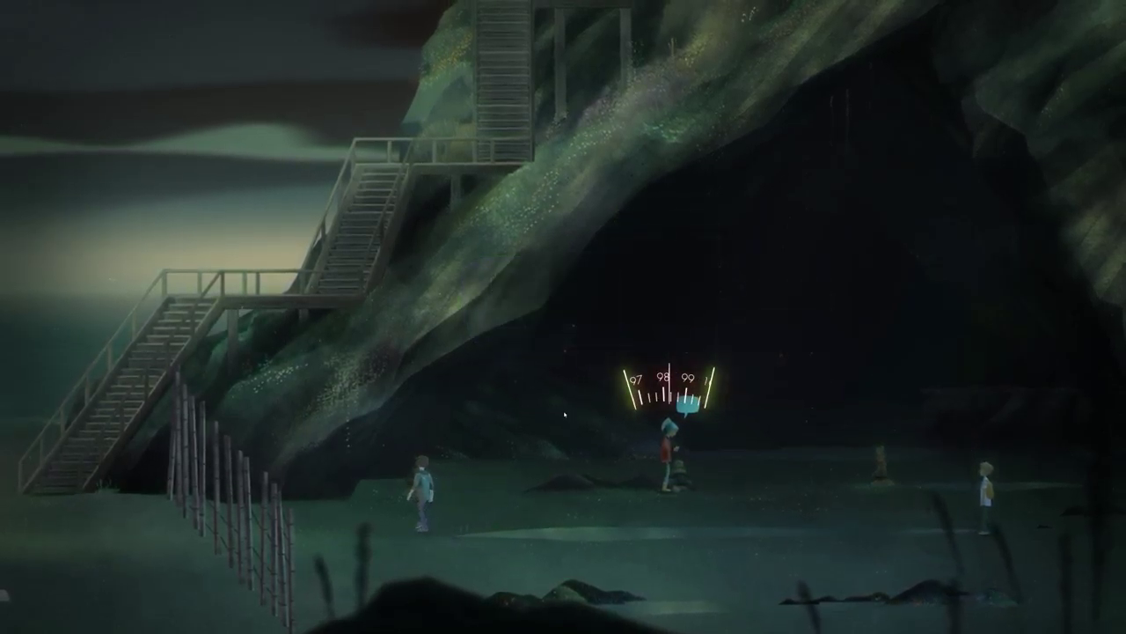
# Sweep the radio dial down and up while walking right toward the friend by the cave
pyautogui.press('d')
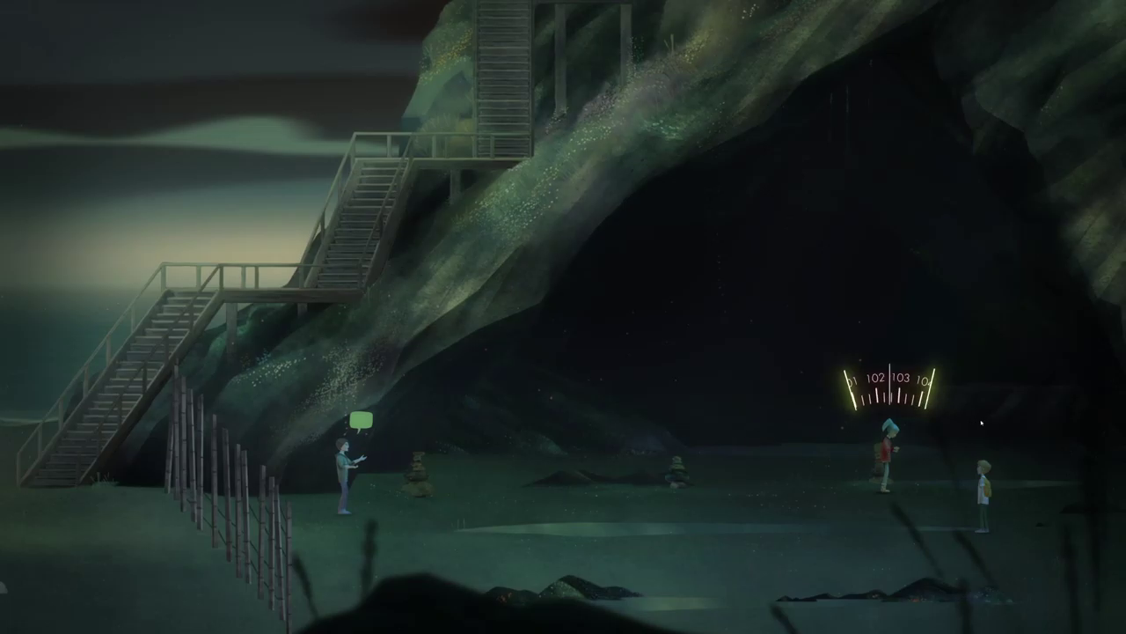
pyautogui.press('a')
pyautogui.press('d')
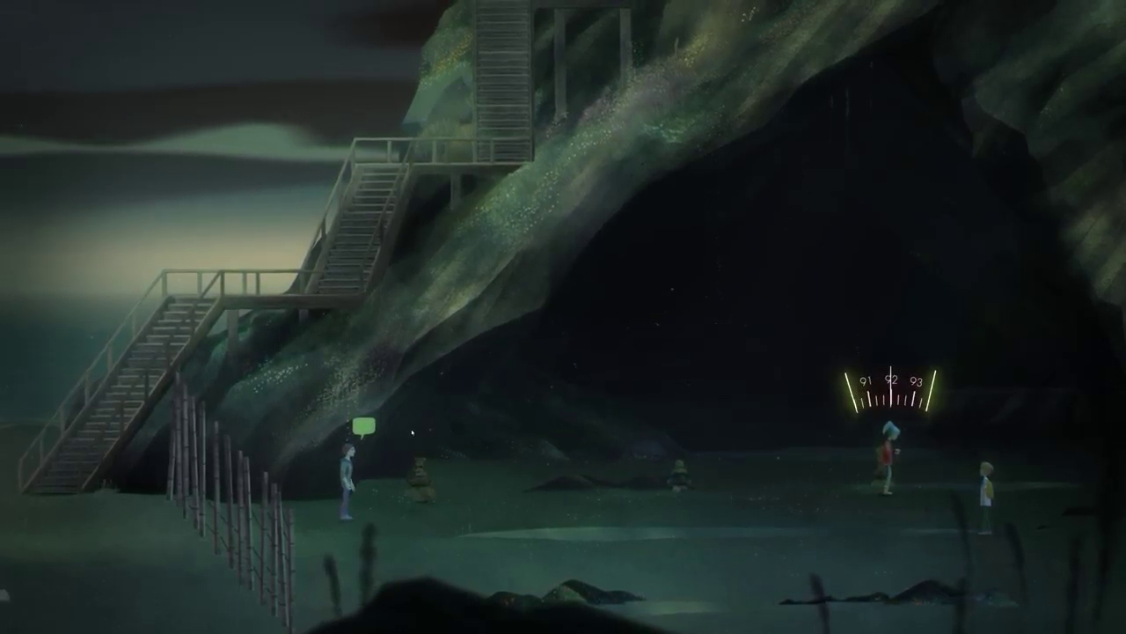